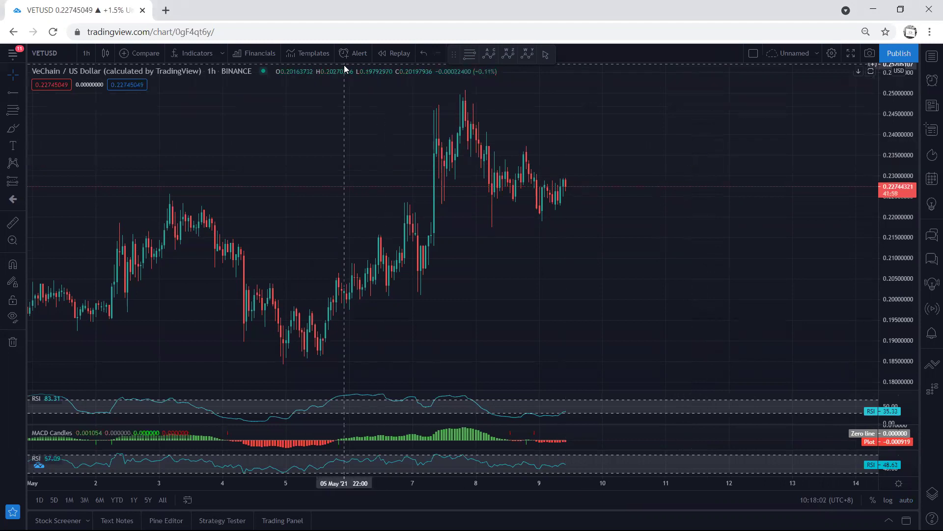
Undo a trial stroke, then switch the chart to daily and then 4-hour candles
mouse_move(544, 186)
left_mouse_down()
mouse_move(558, 199)
mouse_move(562, 185)
left_mouse_up()
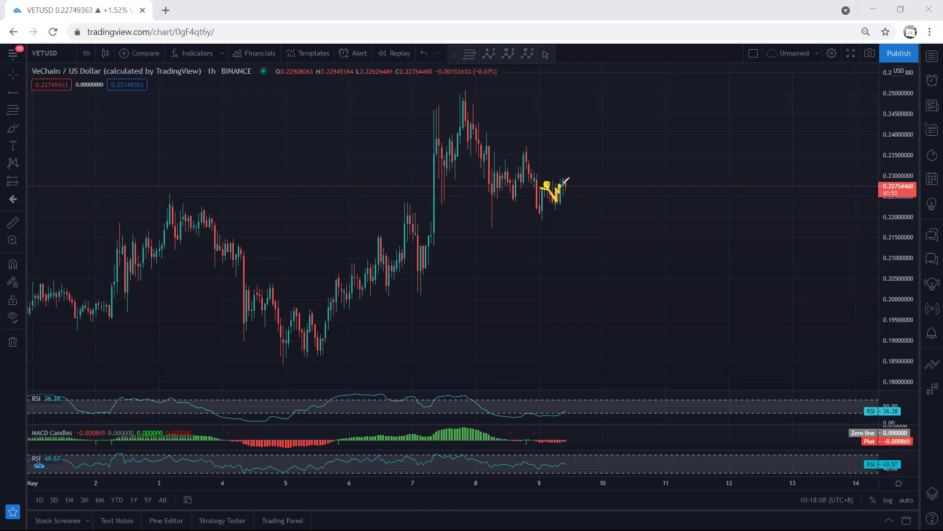
key("ctrl+z")
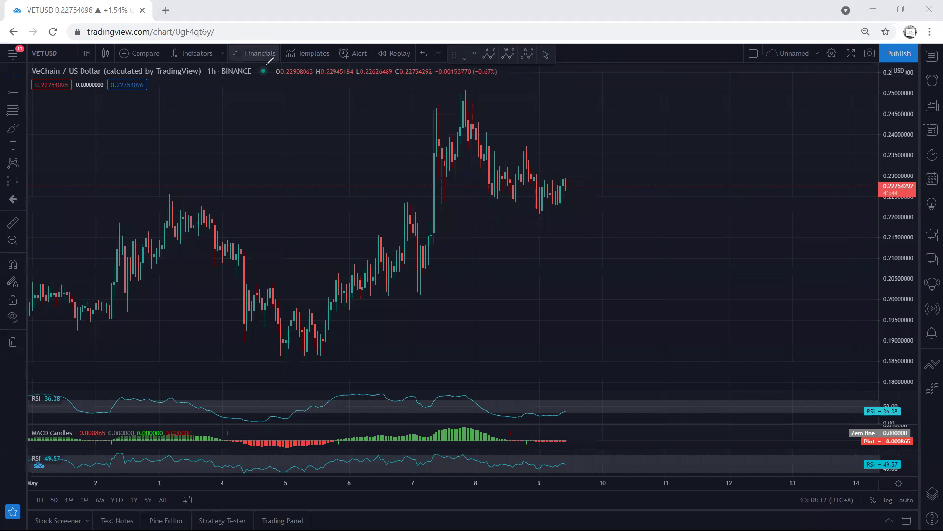
left_click(83, 54)
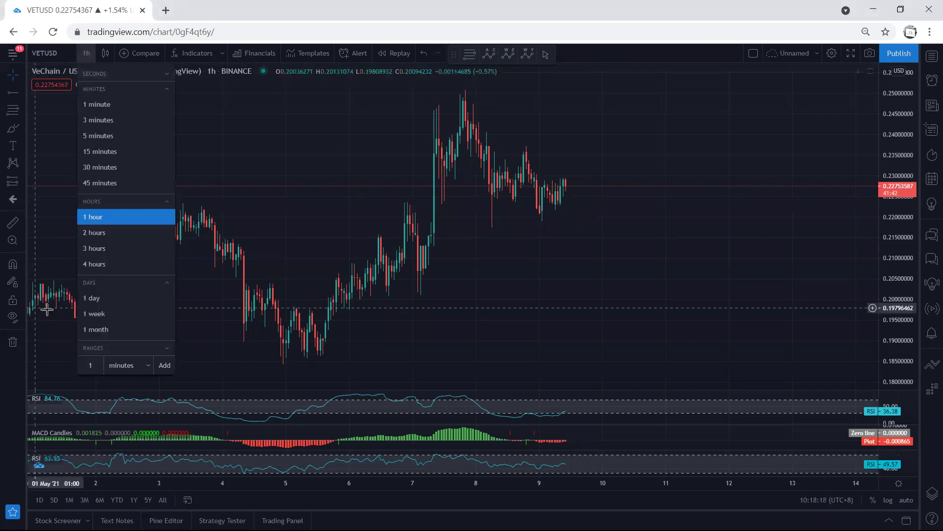
left_click(96, 298)
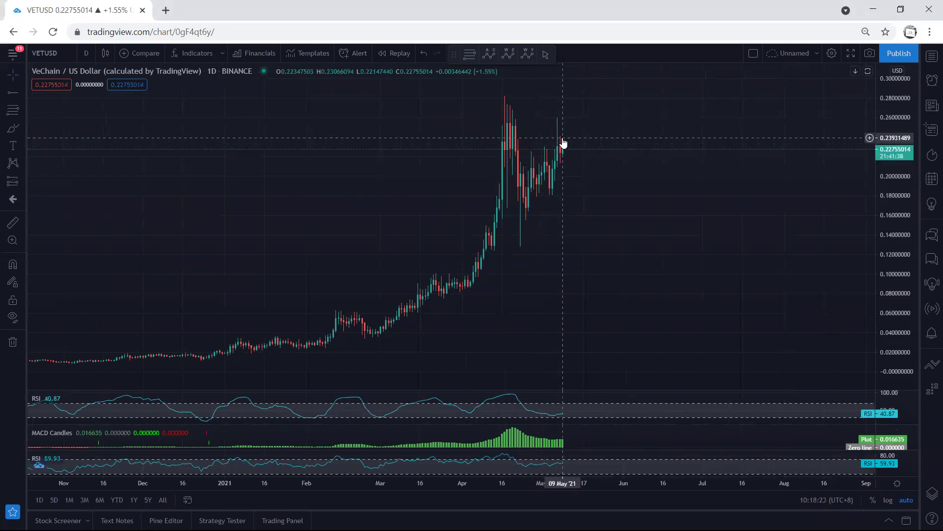
left_click(92, 53)
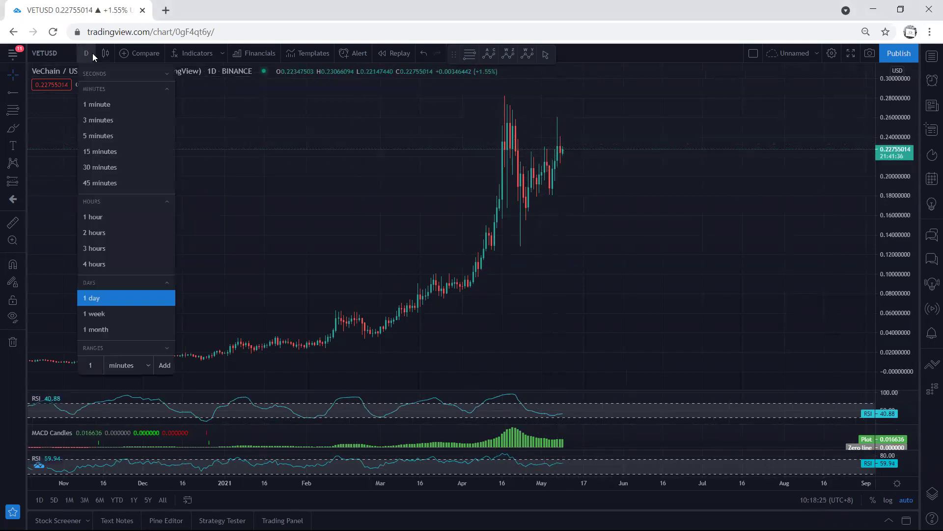
left_click(118, 264)
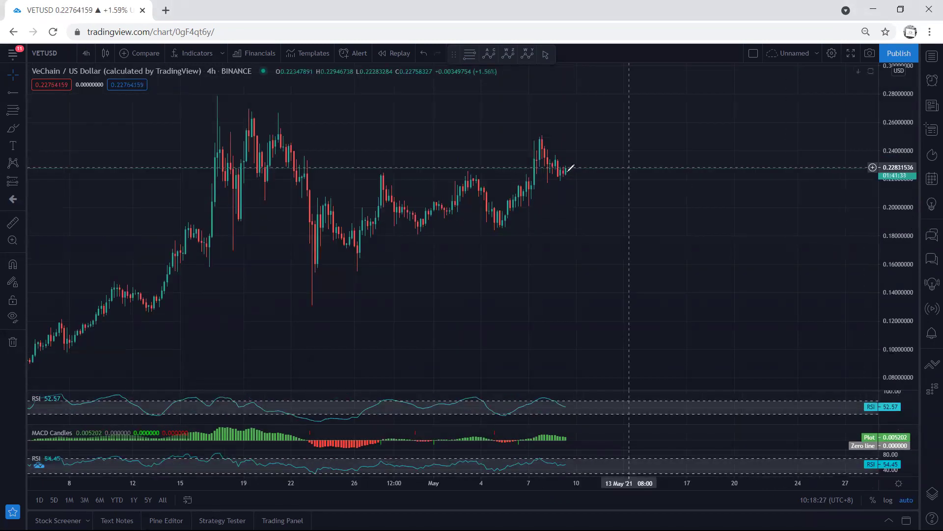
Try strokes over the recent 4-hour peak, undo them, and return to 1-hour candles
left_click_drag(543, 146, 559, 175)
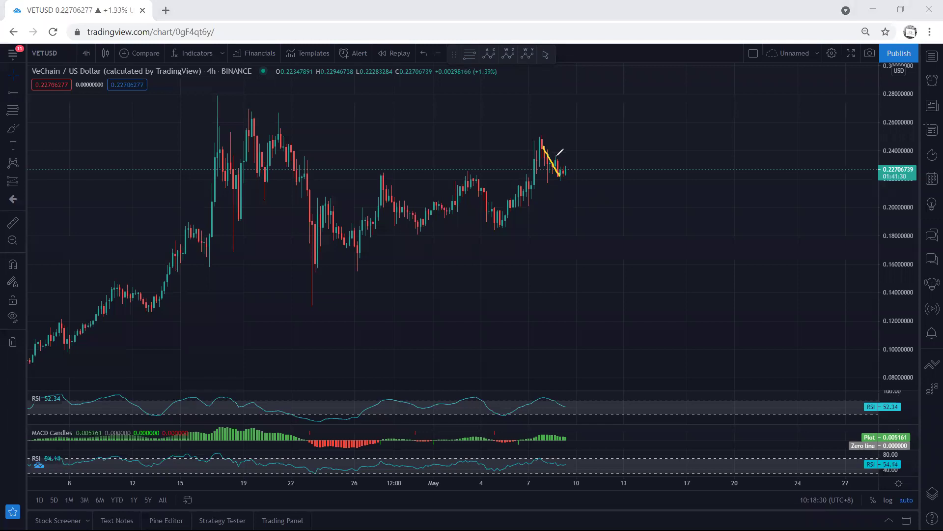
left_click_drag(537, 143, 562, 178)
key("ctrl+z")
key("ctrl+z")
left_click(86, 53)
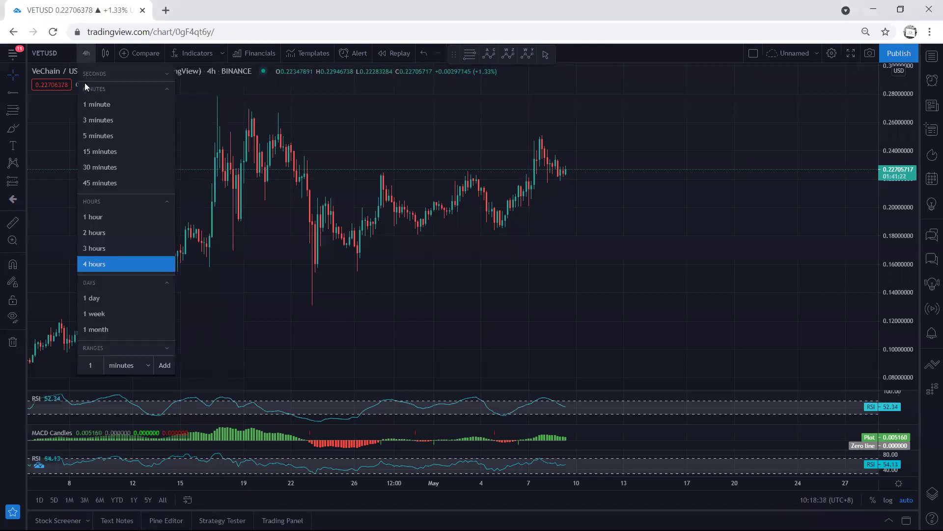
left_click(104, 214)
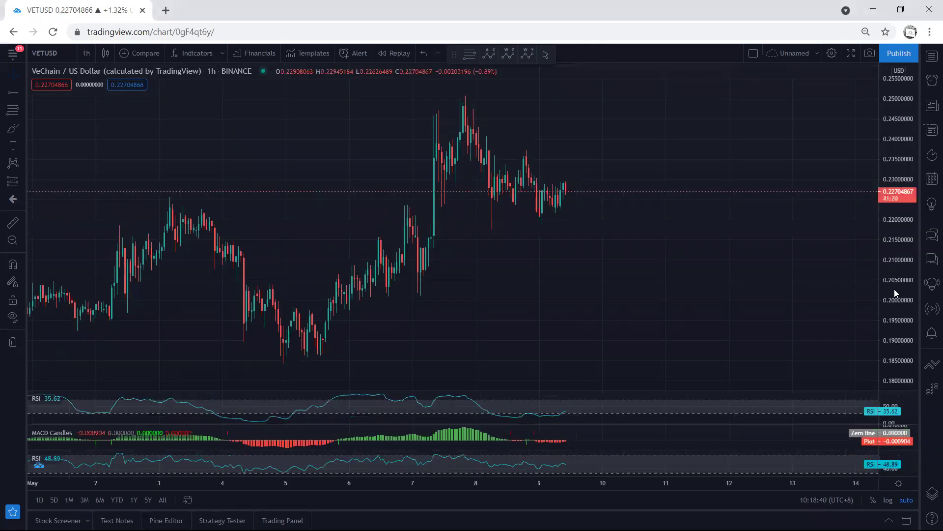
Reframe the recent candles and sketch rising, converging and drop-with-hook strokes, then clear them
left_click_drag(714, 276, 670, 289)
left_click_drag(331, 141, 321, 153)
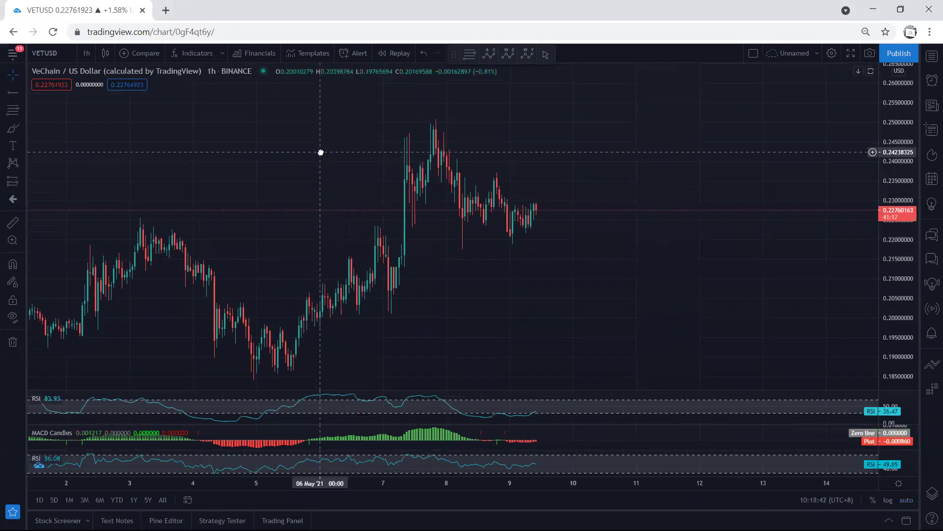
mouse_move(520, 216)
left_mouse_down()
mouse_move(539, 202)
mouse_move(551, 241)
mouse_move(537, 208)
left_mouse_up()
mouse_move(464, 213)
left_mouse_down()
mouse_move(494, 191)
mouse_move(529, 204)
mouse_move(482, 230)
mouse_move(508, 240)
left_mouse_up()
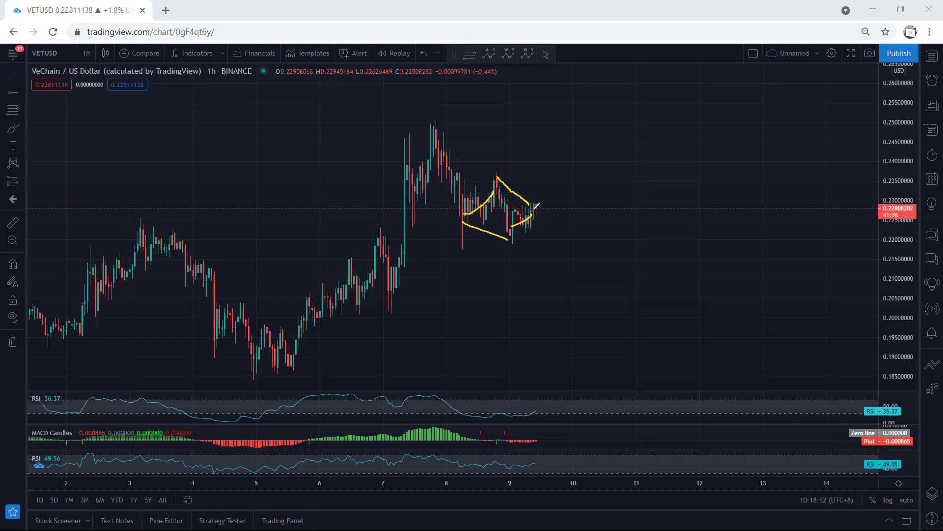
mouse_move(537, 203)
left_mouse_down()
mouse_move(553, 248)
mouse_move(511, 242)
mouse_move(573, 234)
mouse_move(581, 200)
left_mouse_up()
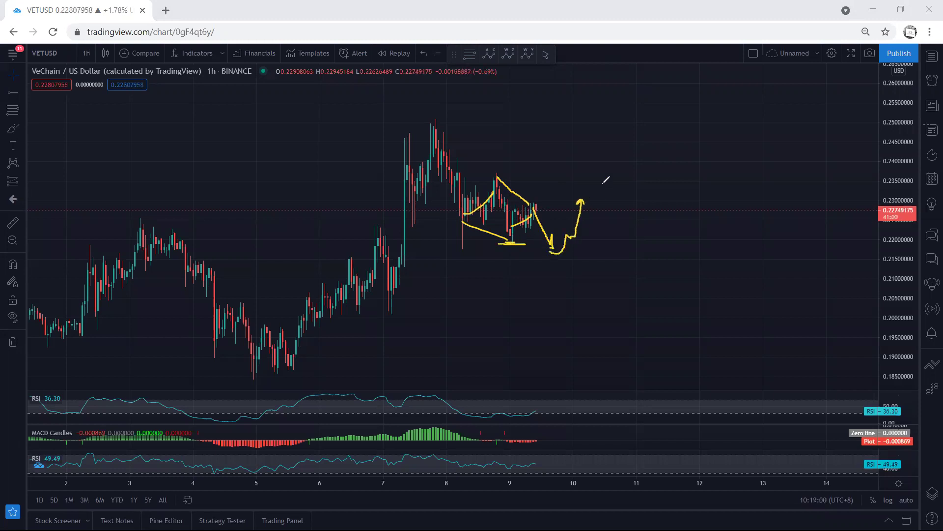
key("e")
Sketch downward price paths from the peak, circle the RSI/MACD readings, and add a rising arrow
left_click_drag(503, 242, 541, 243)
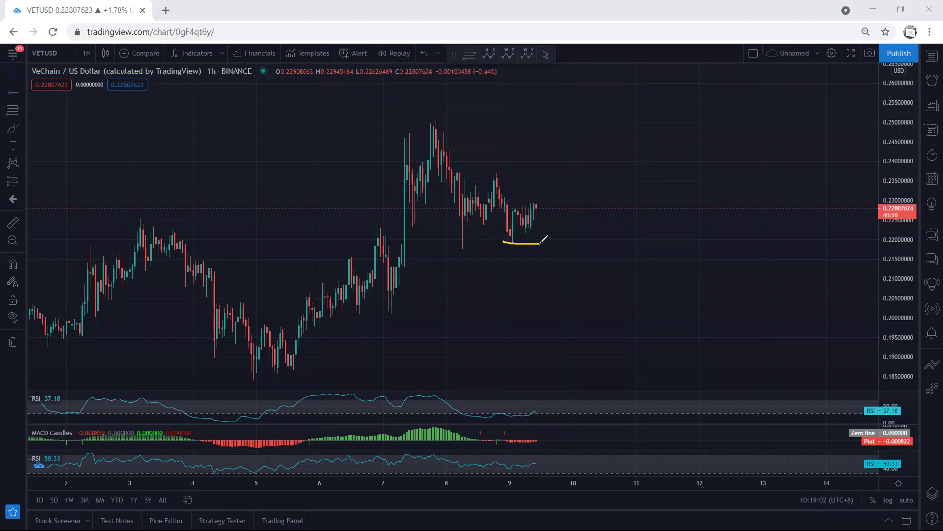
key("e")
left_click_drag(536, 204, 552, 259)
left_click_drag(494, 175, 528, 199)
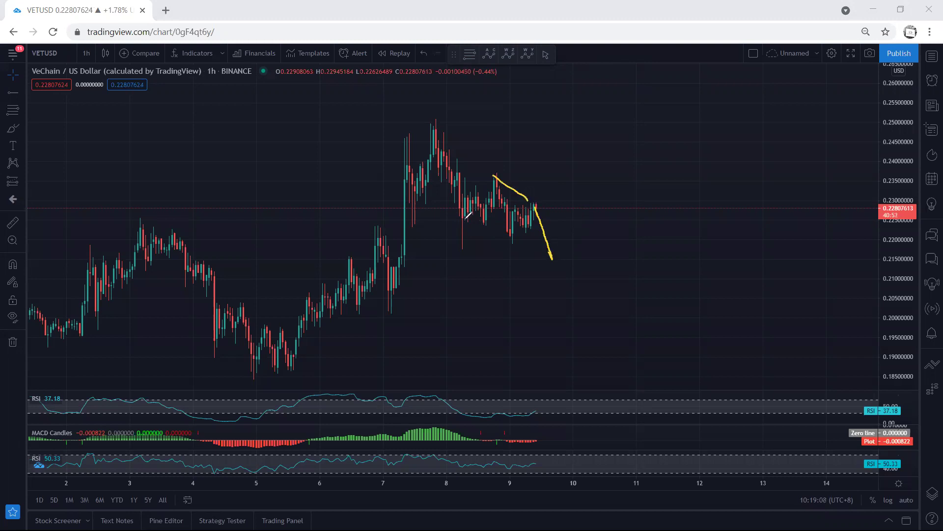
left_click_drag(502, 233, 506, 239)
mouse_move(446, 146)
left_mouse_down()
mouse_move(537, 222)
mouse_move(548, 260)
left_mouse_up()
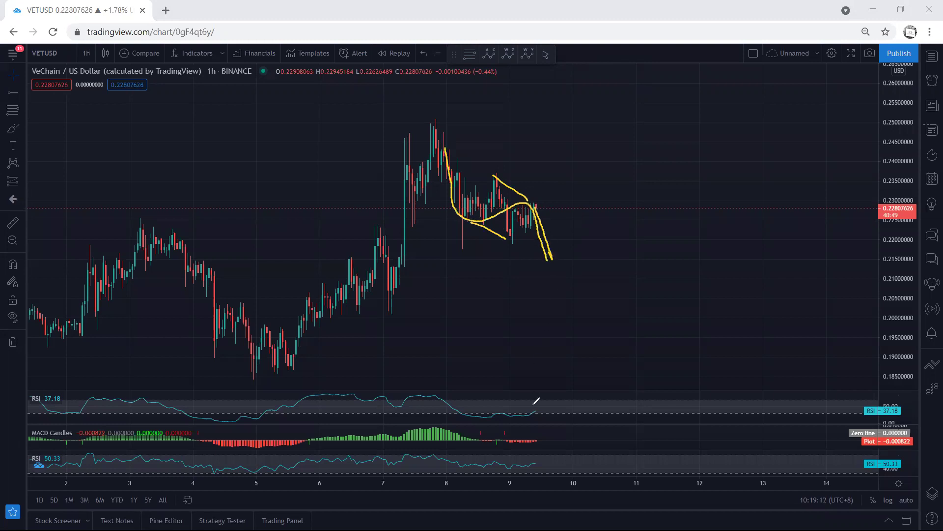
mouse_move(551, 396)
left_mouse_down()
mouse_move(501, 454)
mouse_move(556, 423)
mouse_move(559, 402)
left_mouse_up()
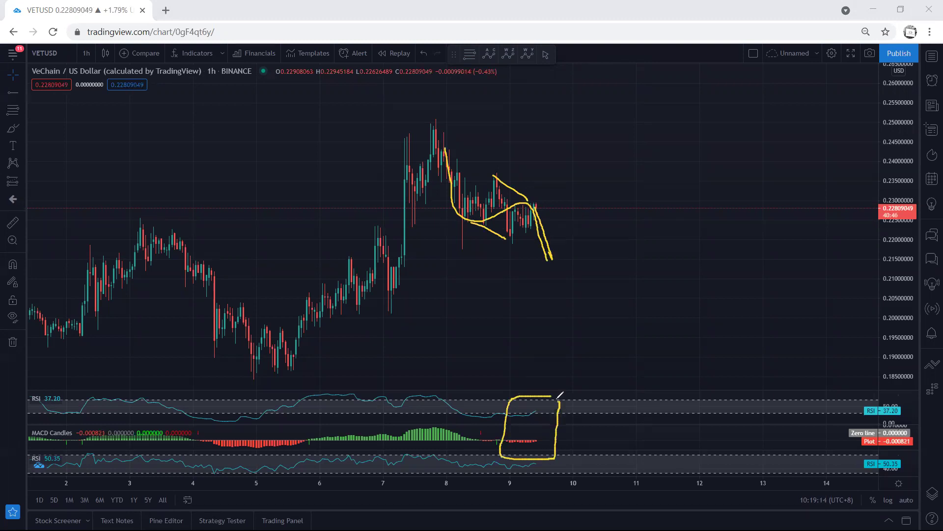
left_click_drag(552, 256, 599, 184)
Clear the sketches, then try rise-fall and rising curves plus a resistance stroke
key("e")
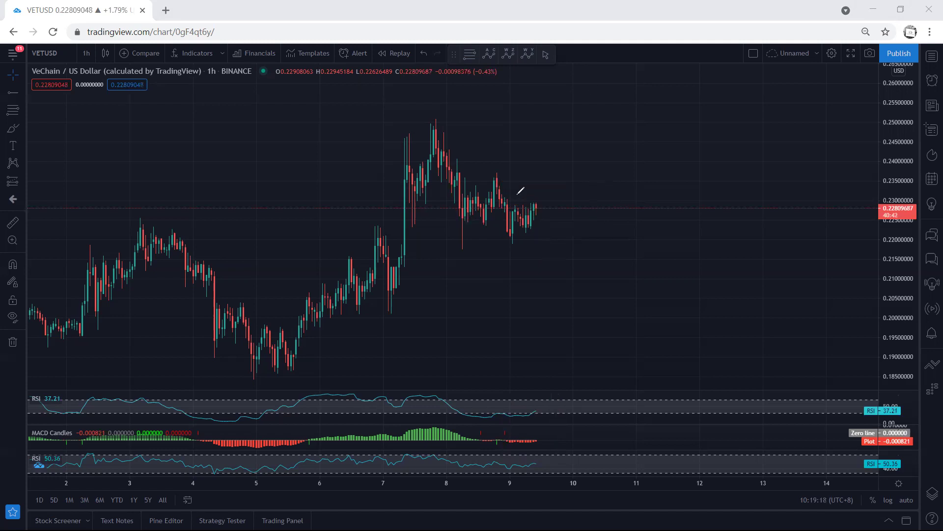
mouse_move(510, 224)
left_mouse_down()
mouse_move(527, 216)
mouse_move(546, 228)
mouse_move(539, 247)
mouse_move(549, 255)
left_mouse_up()
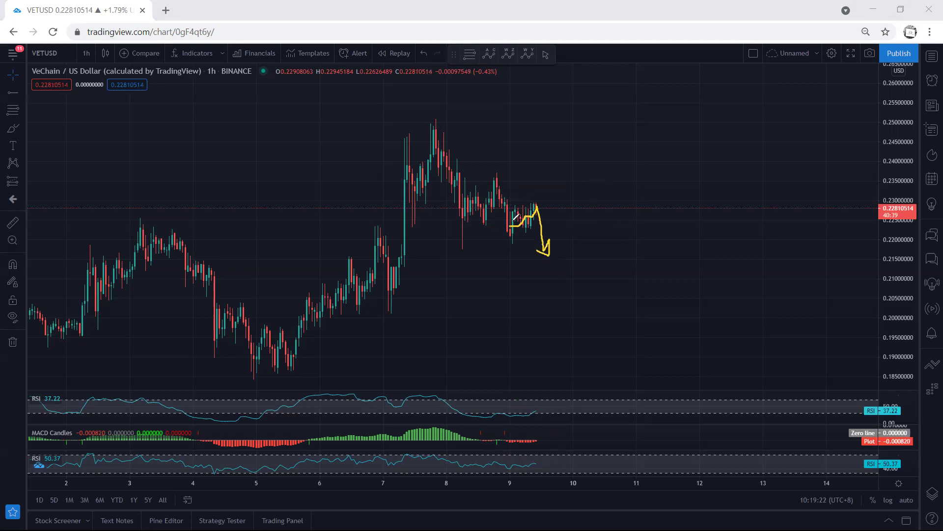
key("ctrl+z")
left_click_drag(512, 222, 547, 180)
key("ctrl+z")
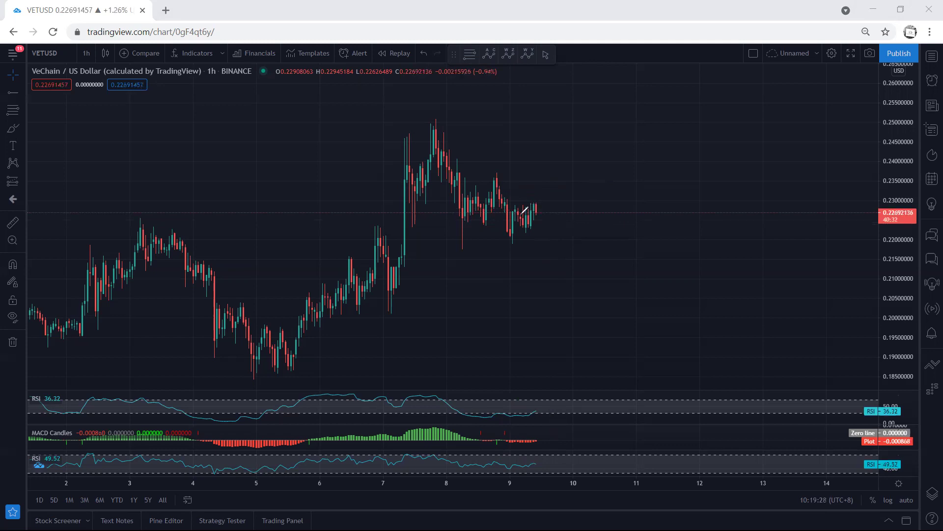
mouse_move(519, 213)
left_mouse_down()
mouse_move(536, 205)
mouse_move(556, 134)
left_mouse_up()
left_click_drag(484, 172, 510, 171)
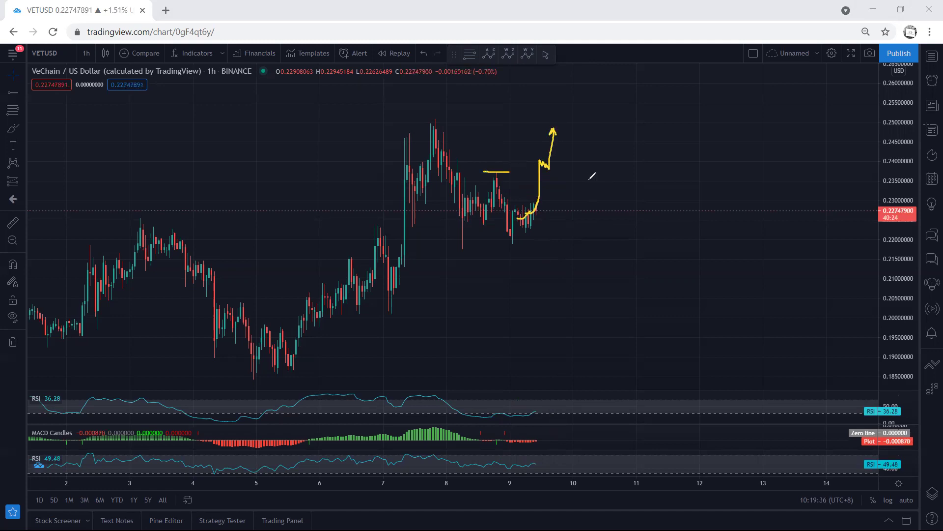
Erase again and try sharp, wavy and short resistance strokes, undoing each one
key("e")
mouse_move(535, 207)
left_mouse_down()
mouse_move(542, 166)
mouse_move(559, 171)
left_mouse_up()
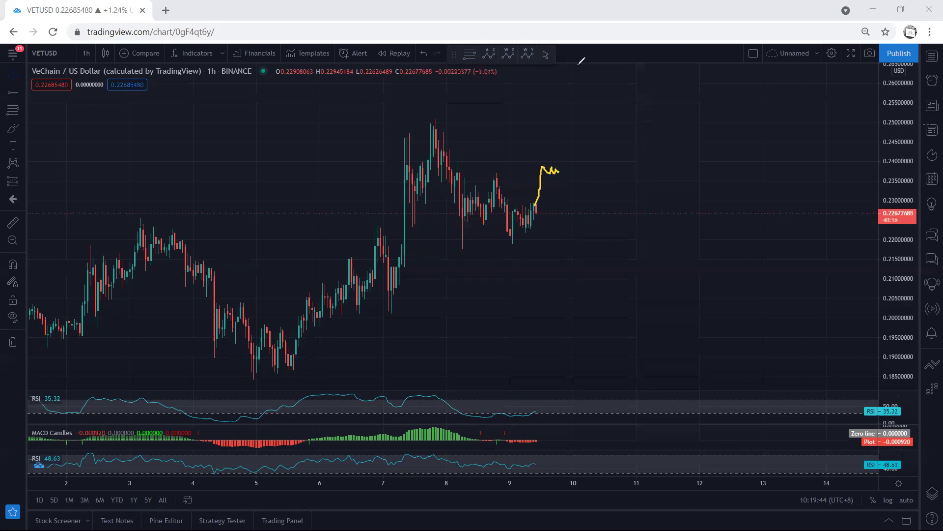
key("ctrl+z")
left_click_drag(512, 222, 573, 177)
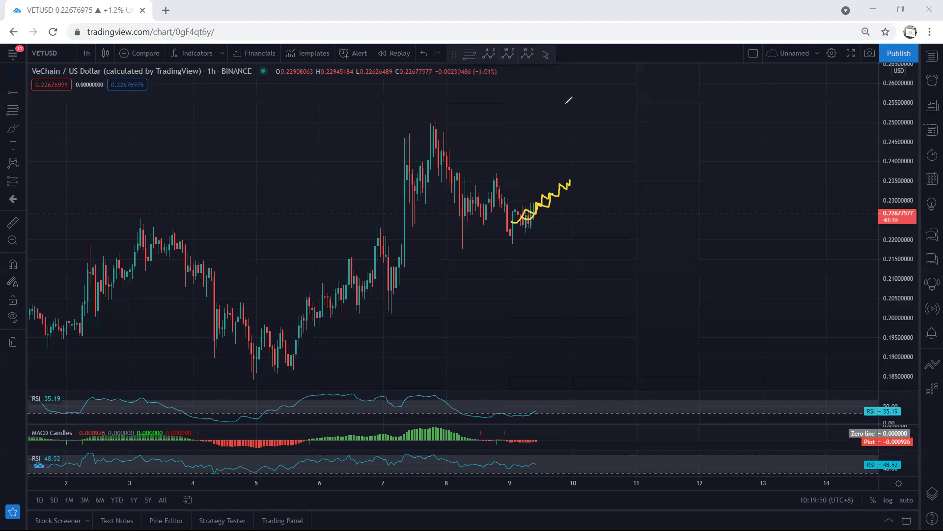
key("ctrl+z")
left_click_drag(484, 171, 513, 174)
key("ctrl+z")
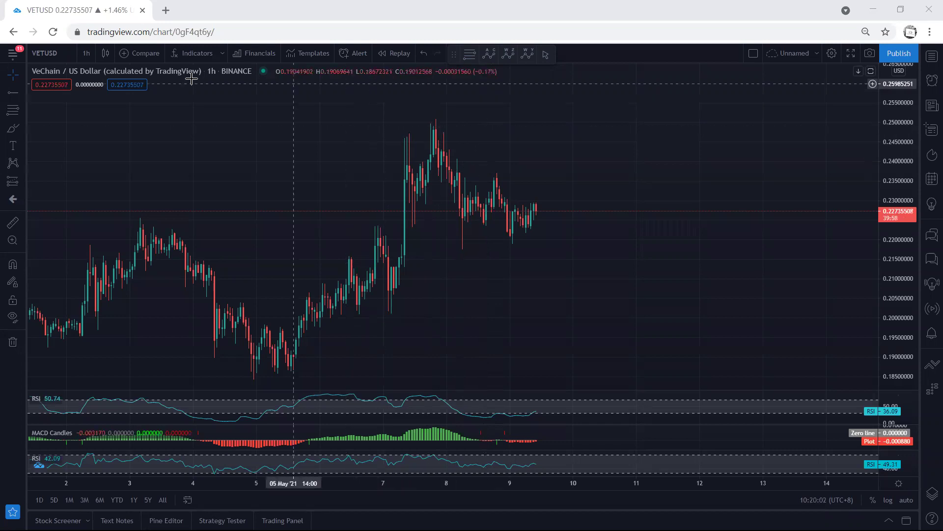
Place a horizontal ray at the recent high and set its price to 0.238
left_click(485, 172)
double_click(484, 172)
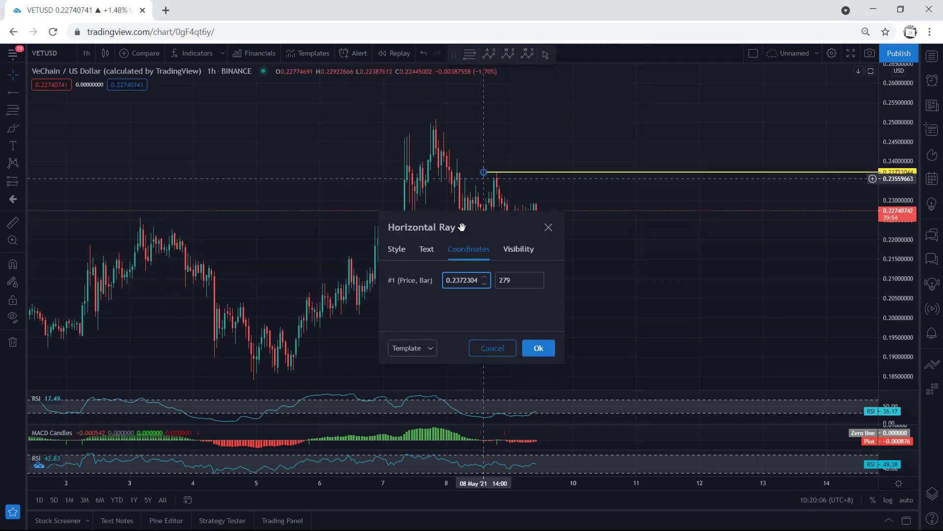
left_click_drag(464, 280, 500, 279)
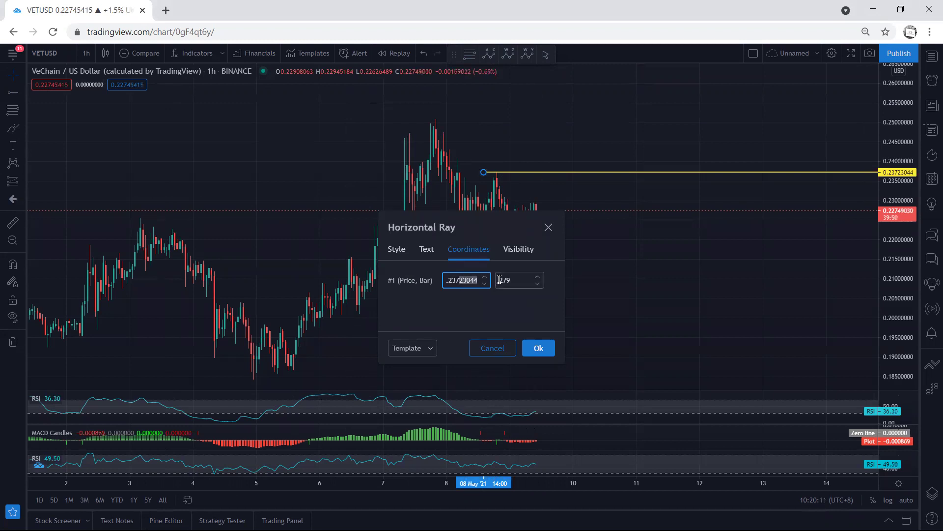
key("BackSpace")
key("BackSpace")
type("8")
left_click(539, 348)
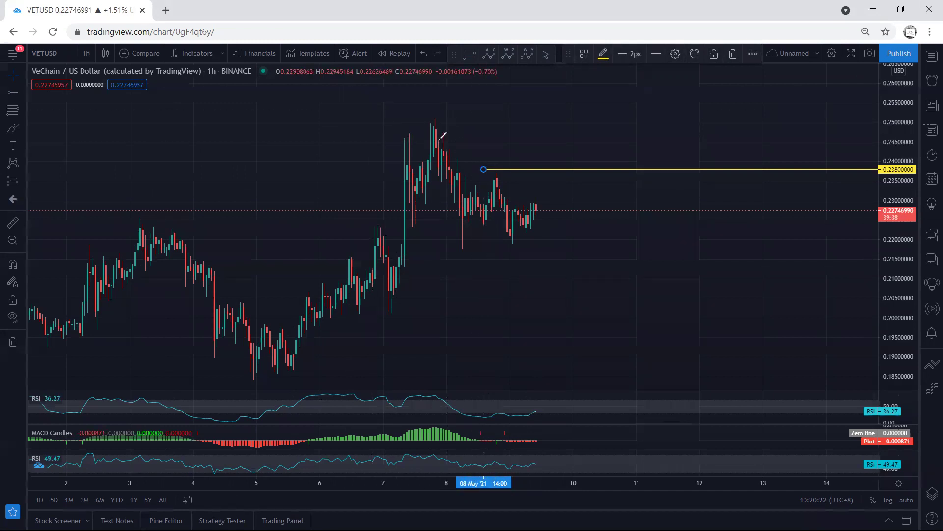
left_click_drag(534, 210, 548, 148)
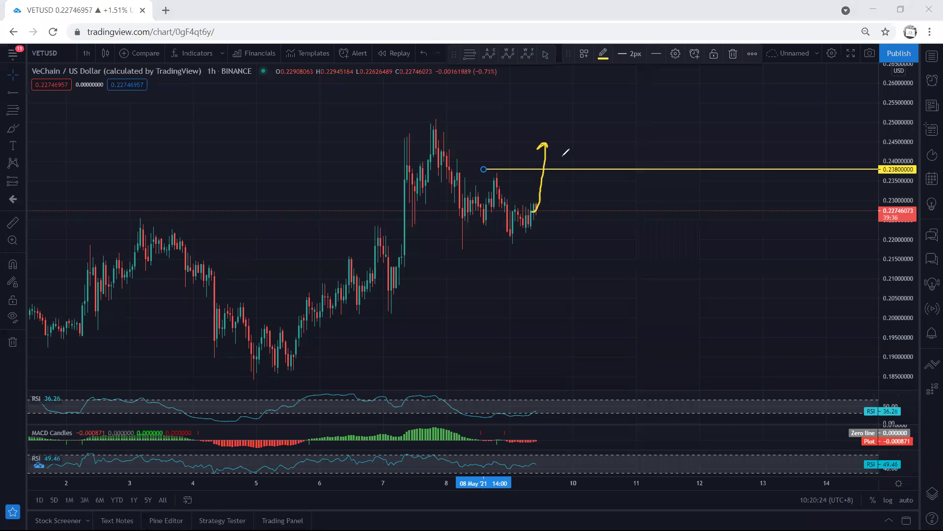
key("ctrl+z")
left_click_drag(539, 189, 544, 145)
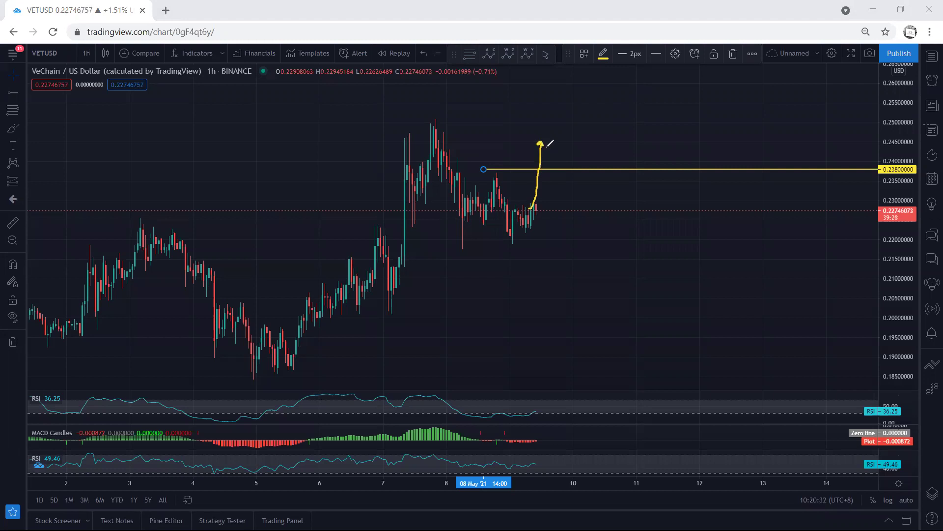
key("ctrl+z")
mouse_move(534, 214)
left_mouse_down()
mouse_move(539, 206)
mouse_move(559, 235)
mouse_move(516, 242)
mouse_move(569, 226)
mouse_move(588, 183)
left_mouse_up()
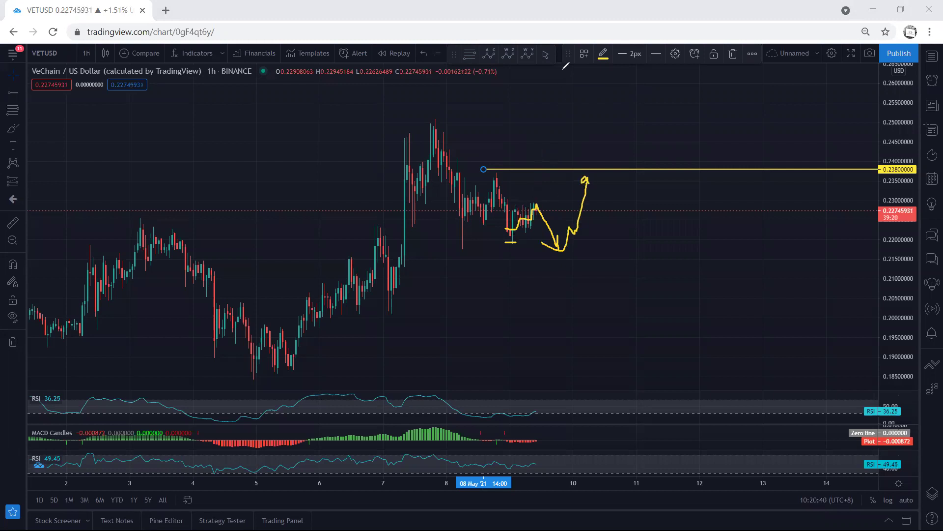
key("ctrl+z")
key("ctrl+z")
key("ctrl+z")
key("ctrl+z")
key("ctrl+z")
key("ctrl+z")
left_click_drag(430, 141, 561, 240)
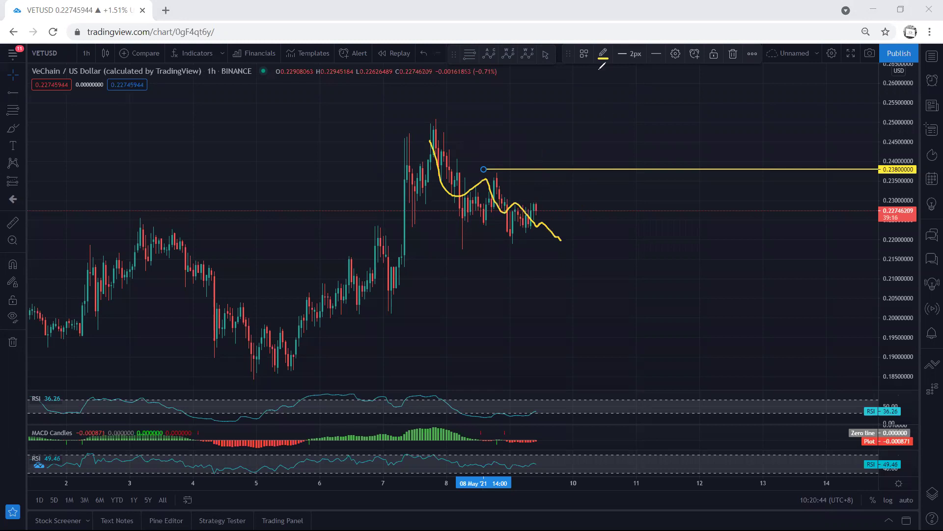
key("ctrl+z")
mouse_move(335, 158)
left_mouse_down()
mouse_move(346, 151)
mouse_move(306, 158)
left_mouse_up()
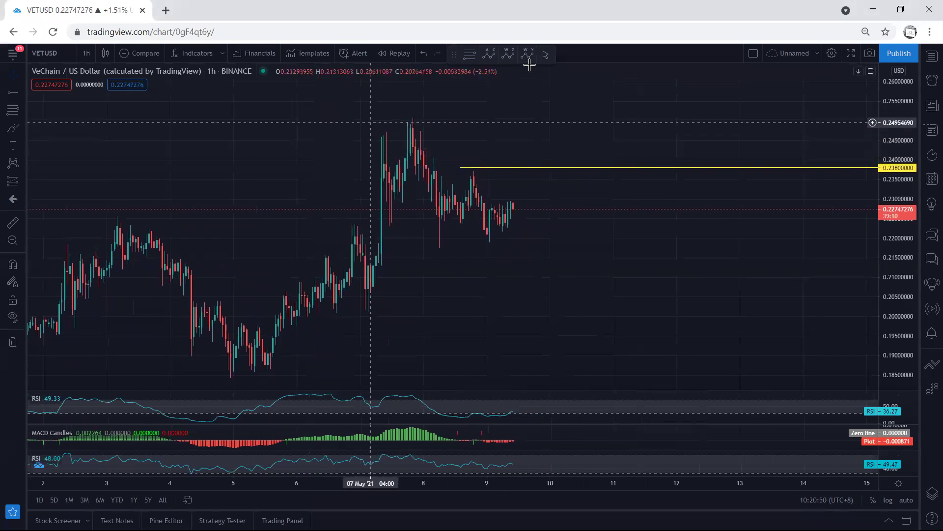